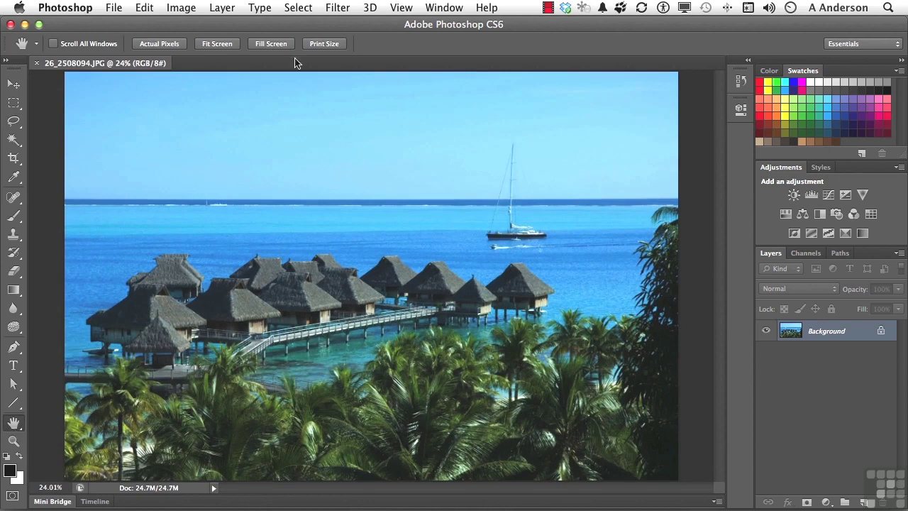
Step: Open the Filter Gallery on the photo, switch off the Cutout effect, and preview the Watercolor filter instead
left_click(340, 9)
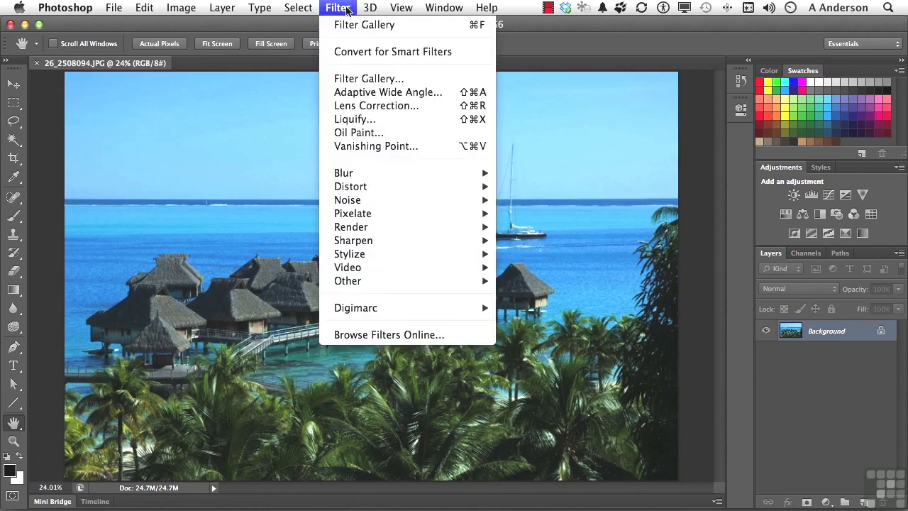
left_click(359, 78)
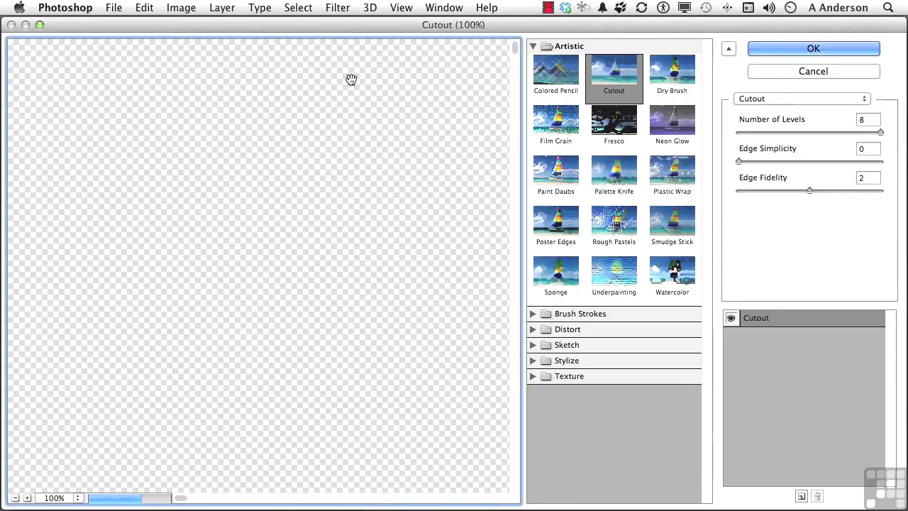
left_click(732, 319)
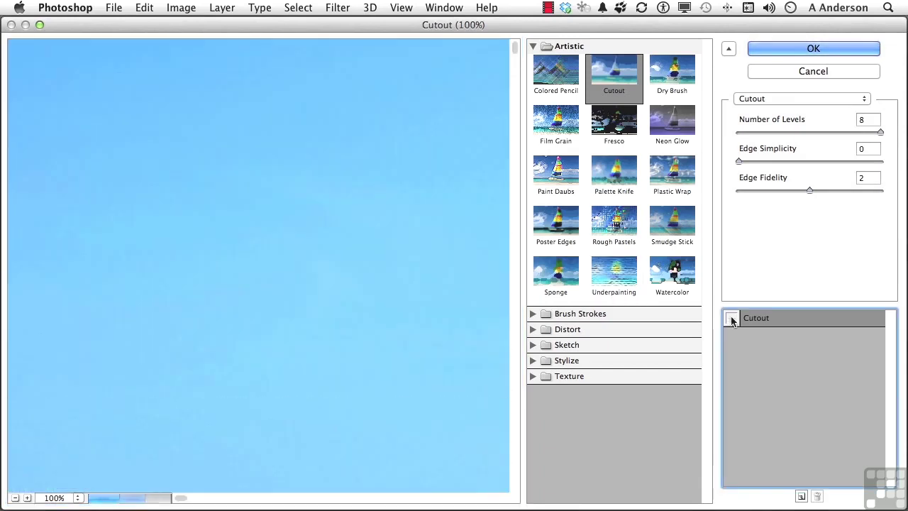
left_click(74, 429, "alt")
left_click(74, 429, "alt")
left_click(73, 428, "alt")
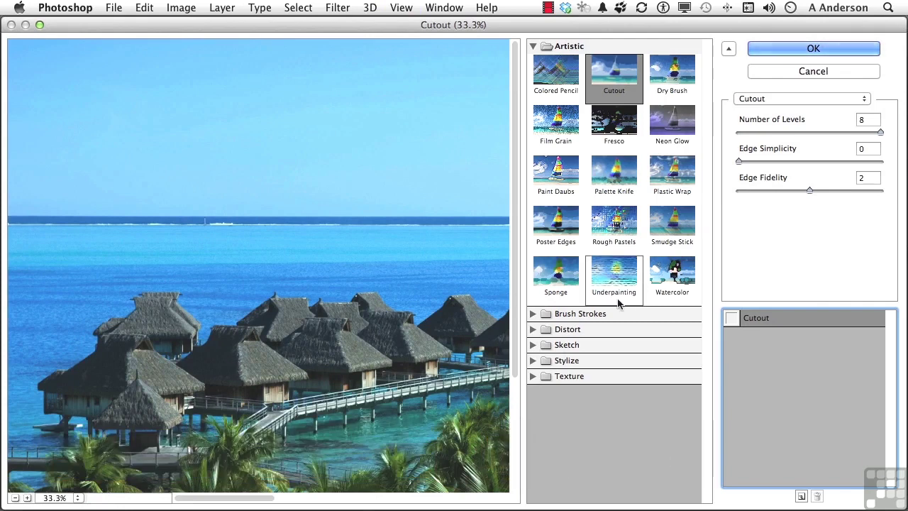
left_click(671, 284)
left_click(732, 319)
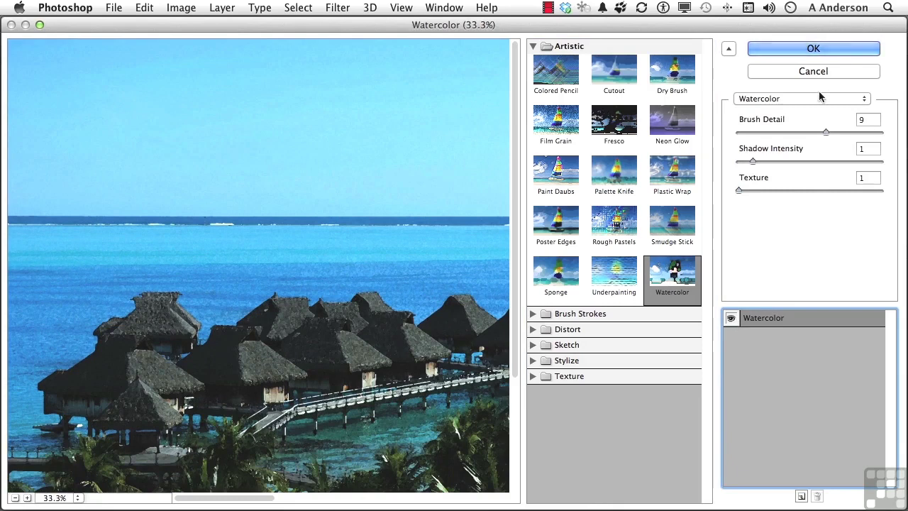
Step: Replace Watercolor with the Glass distort filter and apply it to the Background layer
left_click(530, 332)
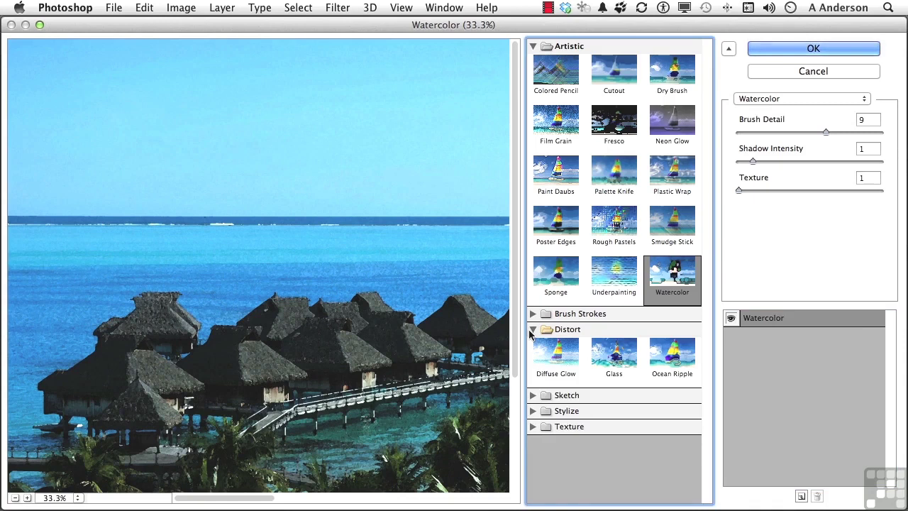
left_click(607, 357)
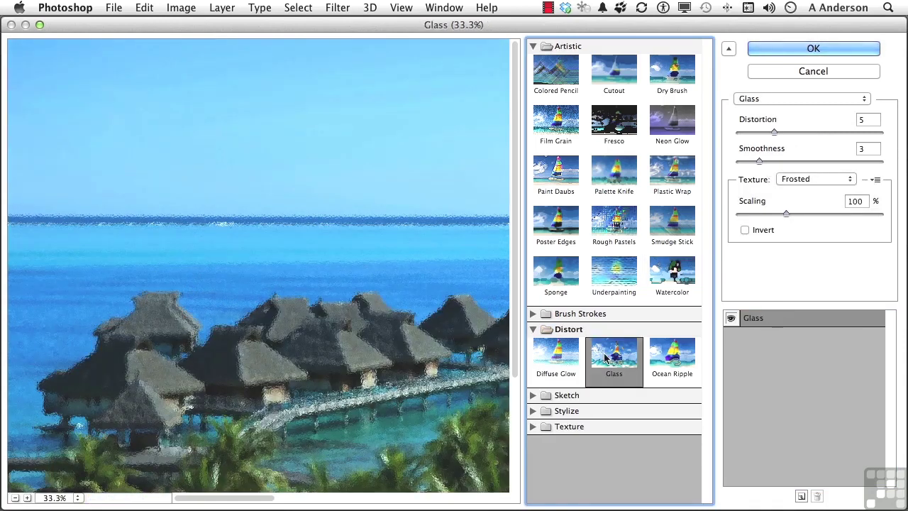
left_click(814, 50)
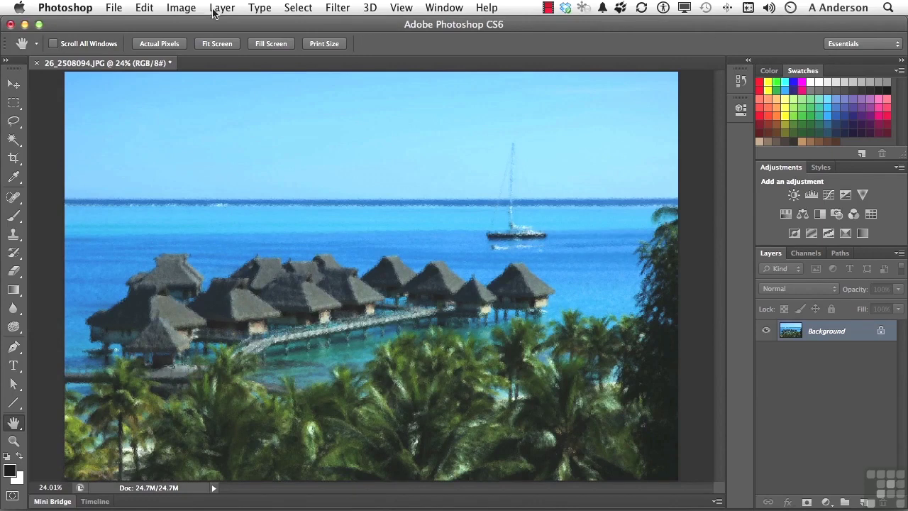
Step: Try fading the Filter Gallery effect to 46% opacity, and cancel the fade
left_click(145, 8)
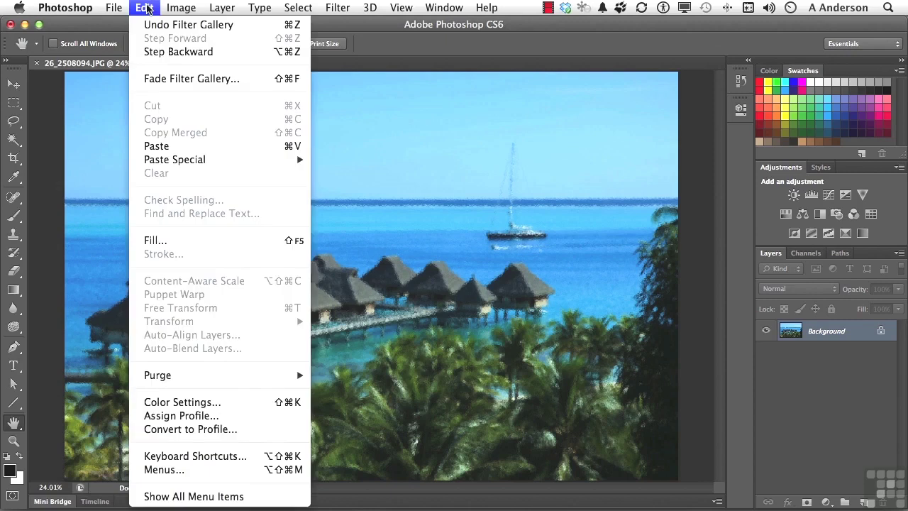
left_click(169, 78)
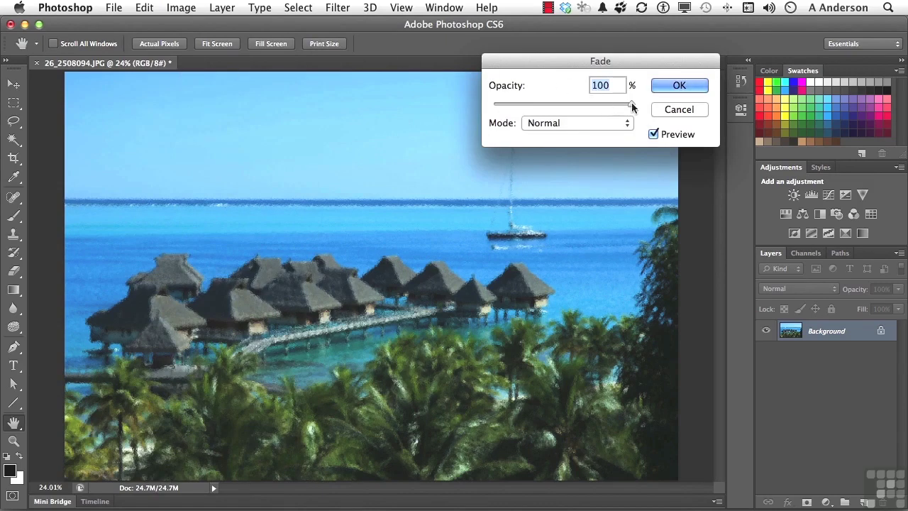
left_click_drag(632, 104, 557, 106)
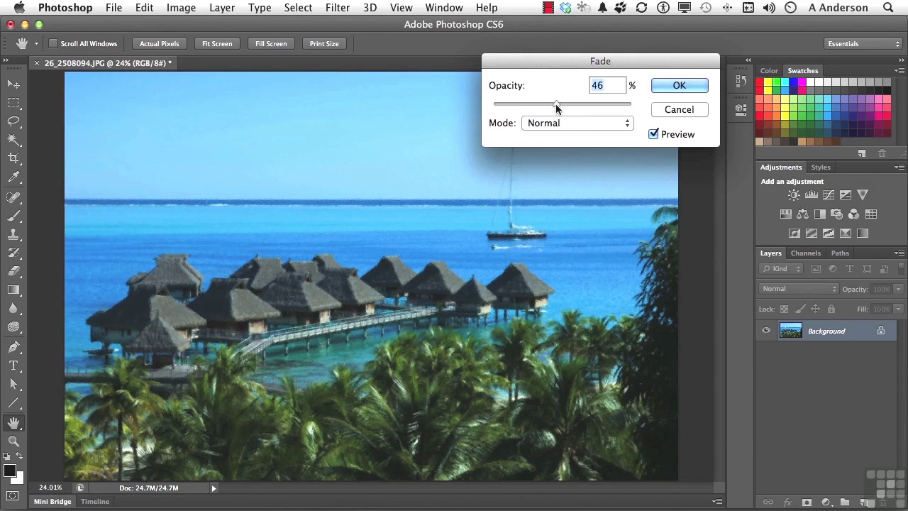
left_click(680, 110)
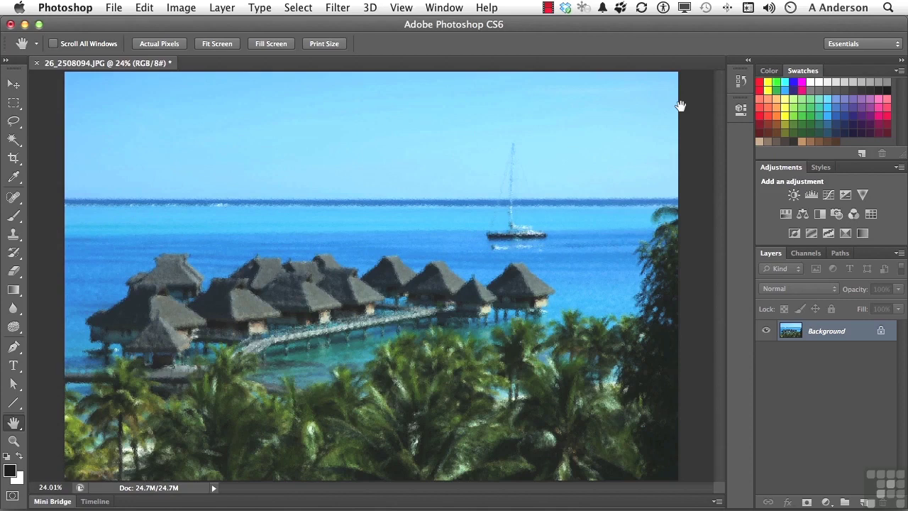
Step: Add a Levels adjustment layer above the Background and check whether the Fade command is still available
left_click(811, 197)
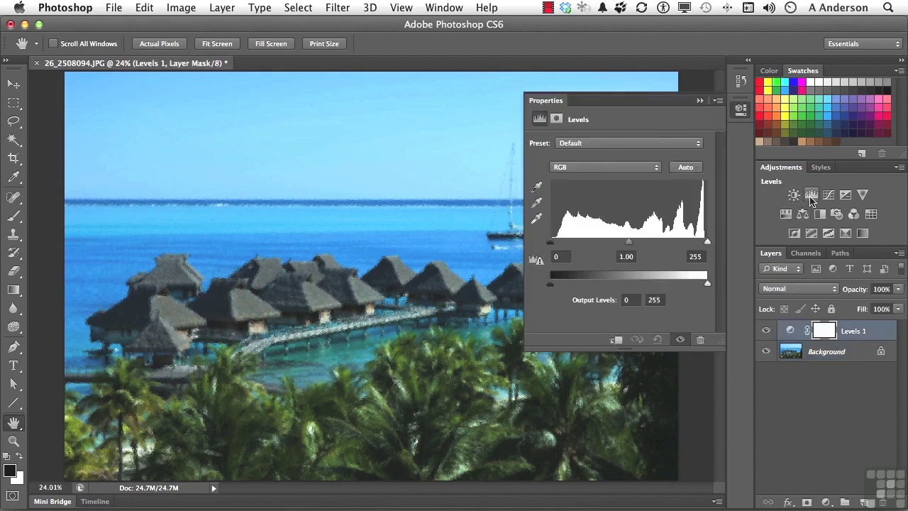
left_click(146, 8)
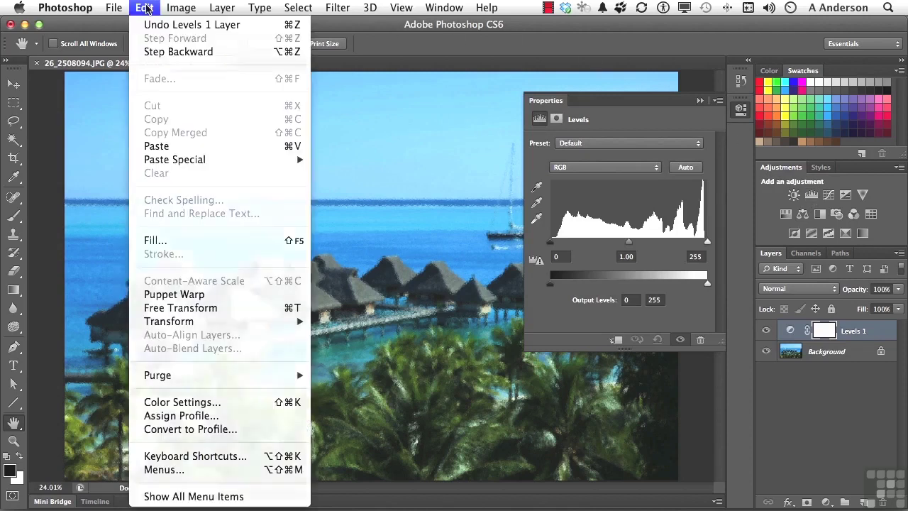
left_click(147, 8)
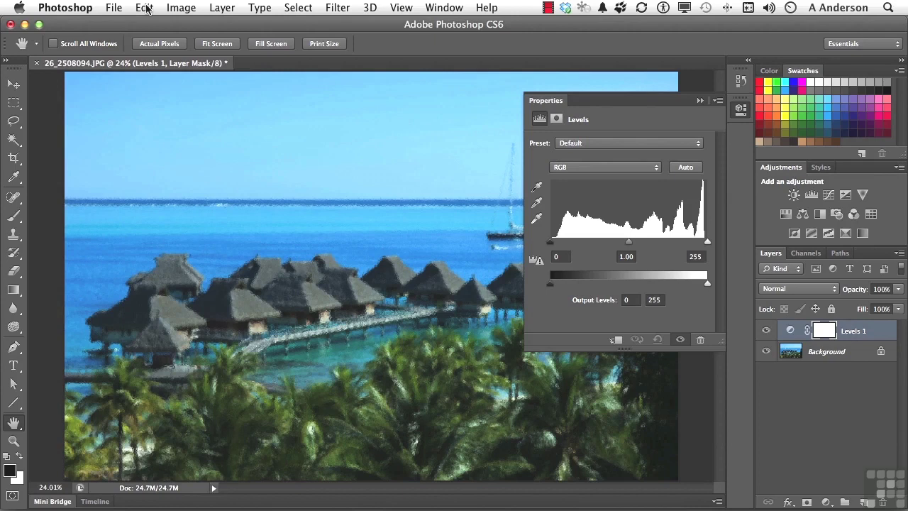
left_click(699, 101)
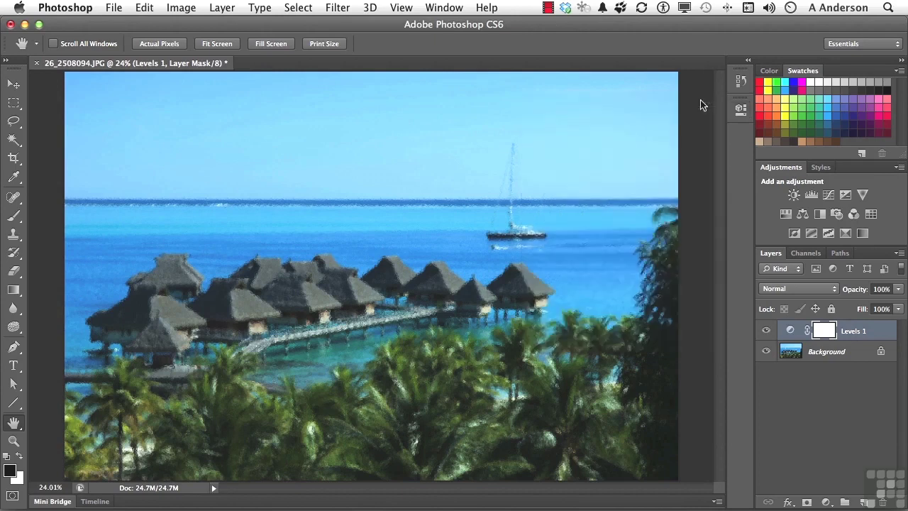
Step: Revert the image to its original 26_2508094.JPG snapshot in the history
left_click(742, 82)
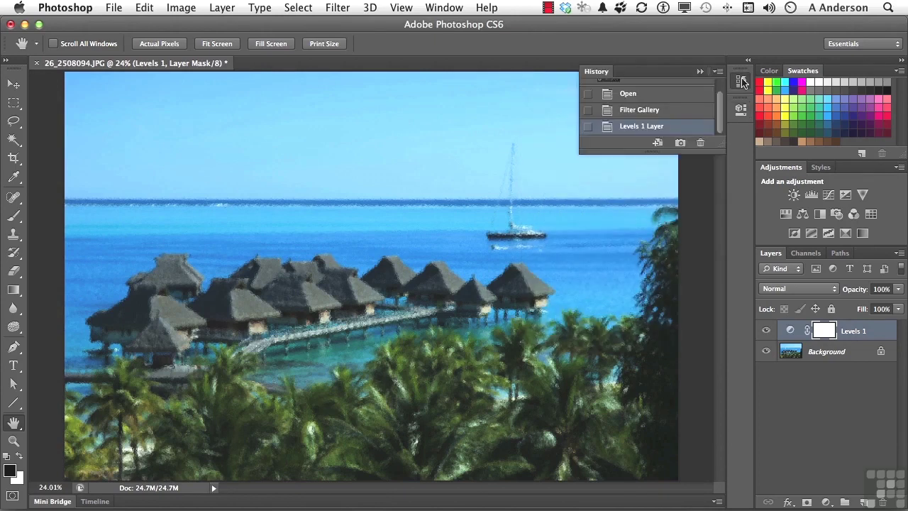
scroll(683, 109, "up", 1)
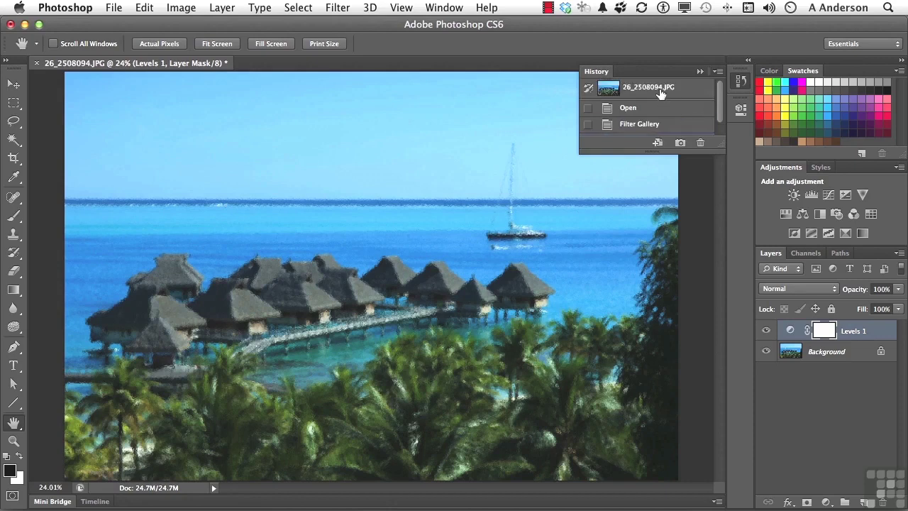
left_click(660, 93)
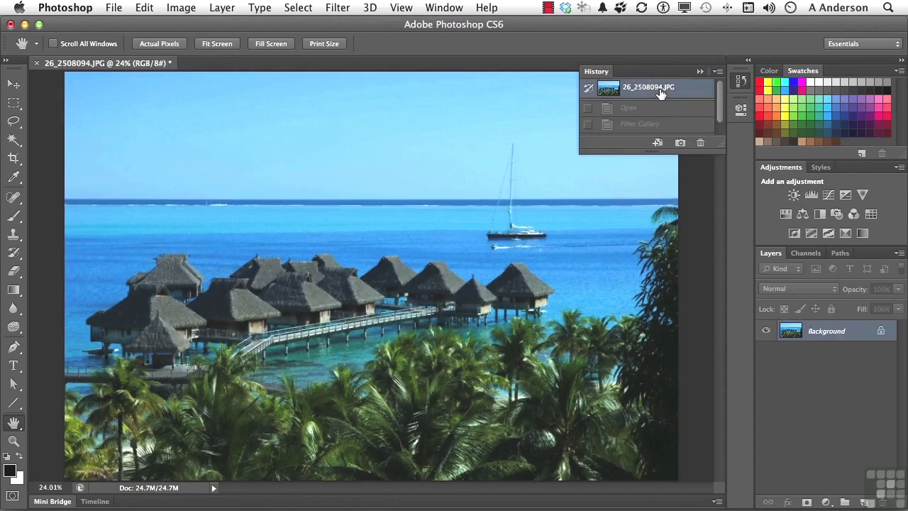
left_click(699, 72)
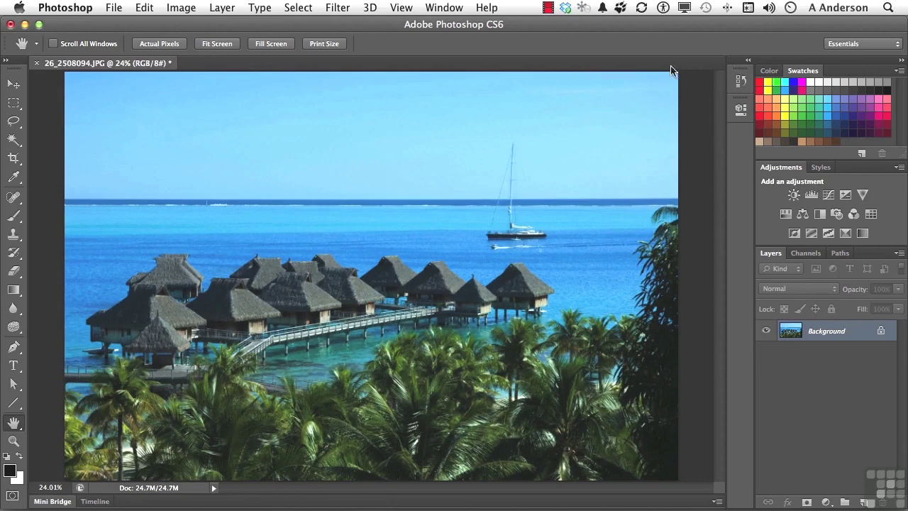
Step: Convert the Background layer to a smart object for Smart Filters and accept the conversion notice
left_click(335, 8)
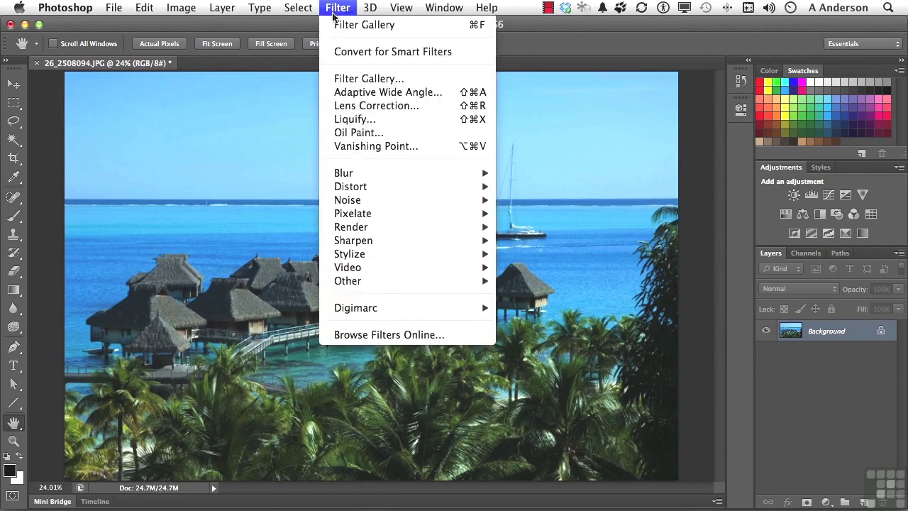
left_click(346, 53)
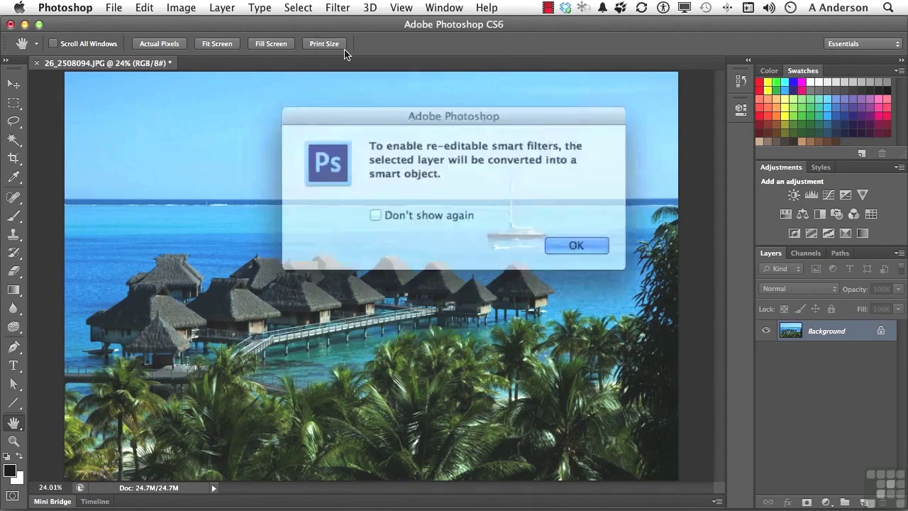
key("Return")
Step: Apply the Chalk & Charcoal sketch filter from the Filter Gallery to the smart object layer
left_click(338, 9)
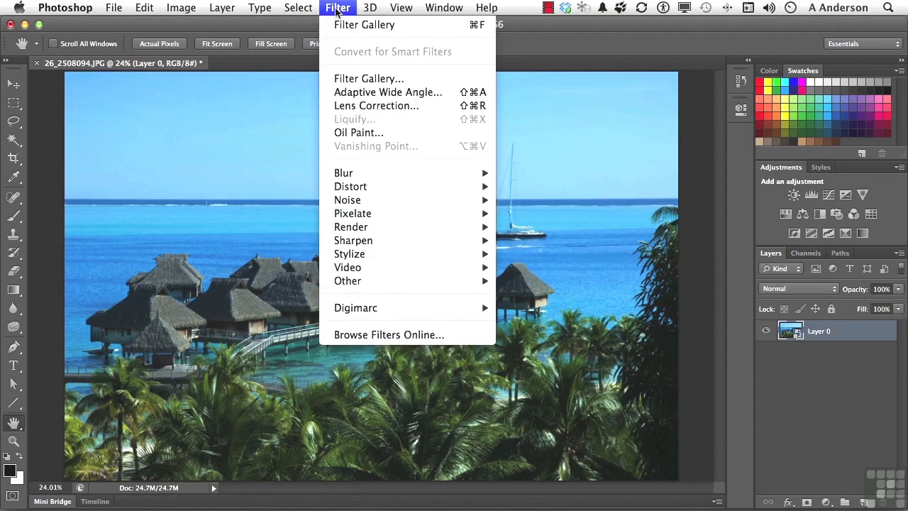
left_click(357, 79)
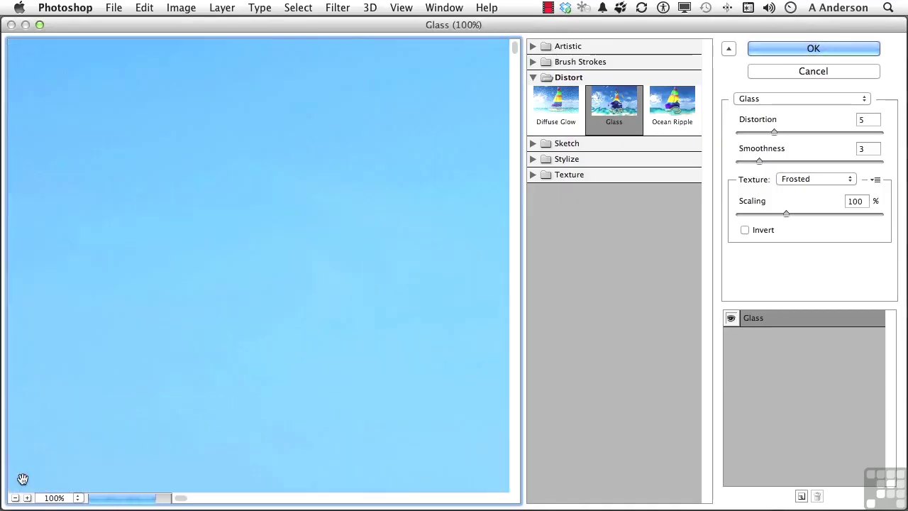
left_click(16, 499)
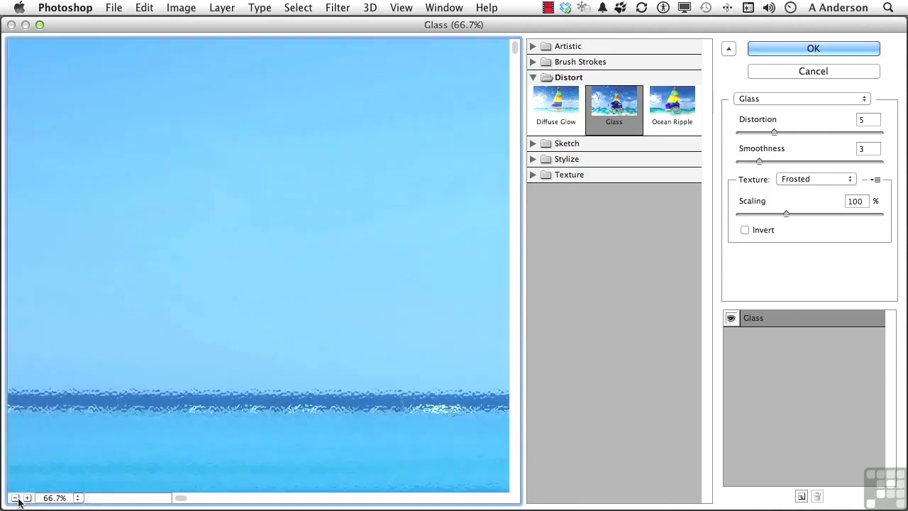
left_click(16, 499)
left_click(15, 499)
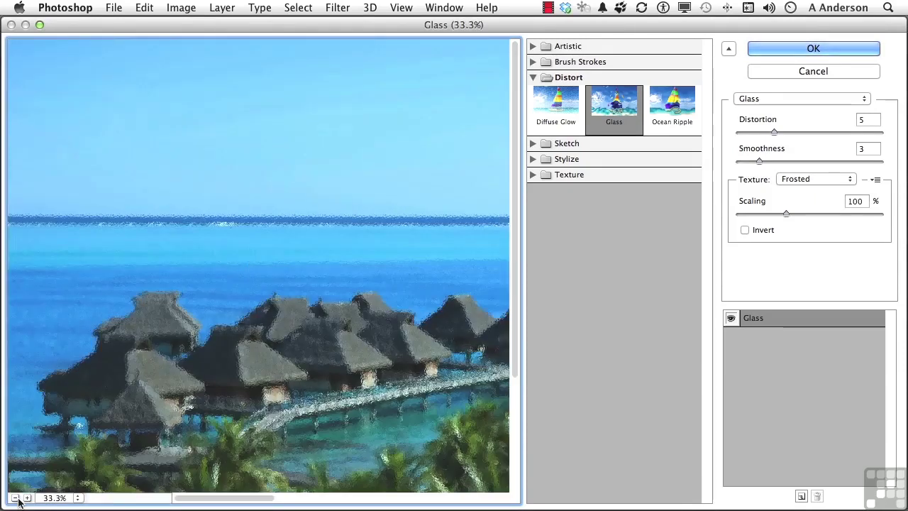
left_click(16, 498)
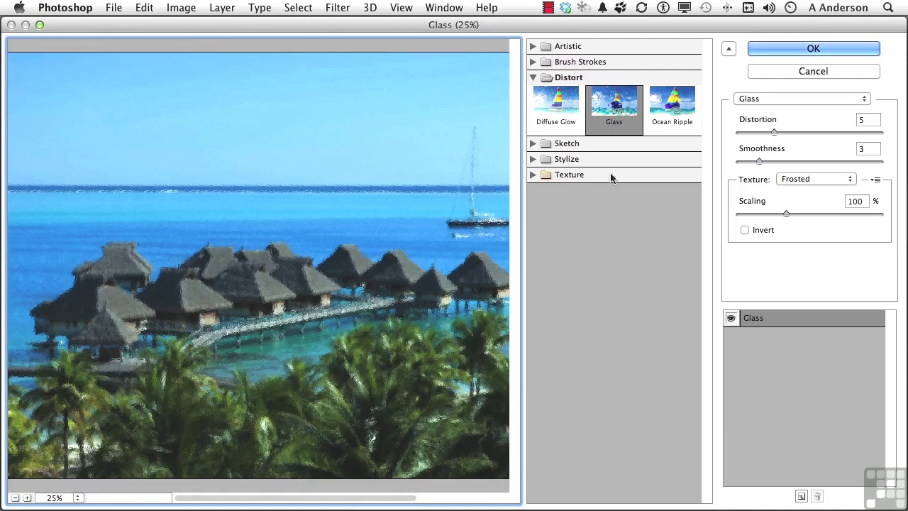
left_click(532, 77)
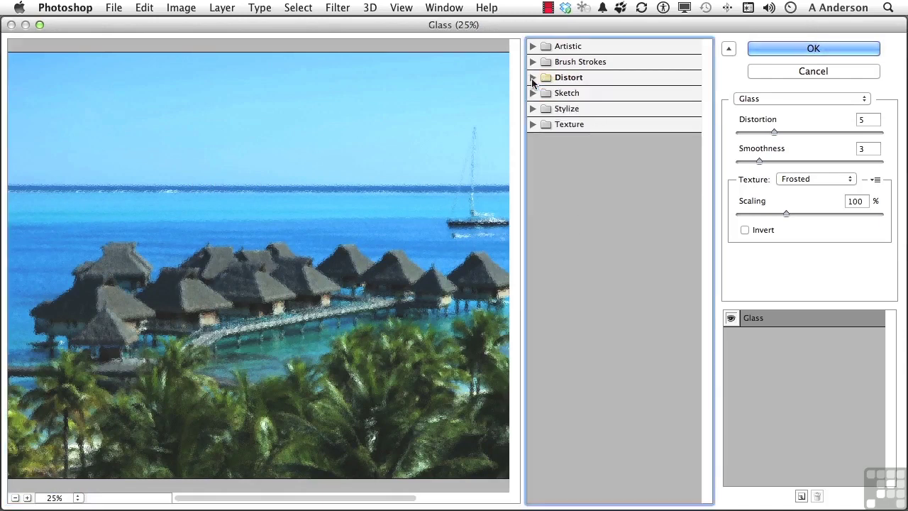
left_click(533, 94)
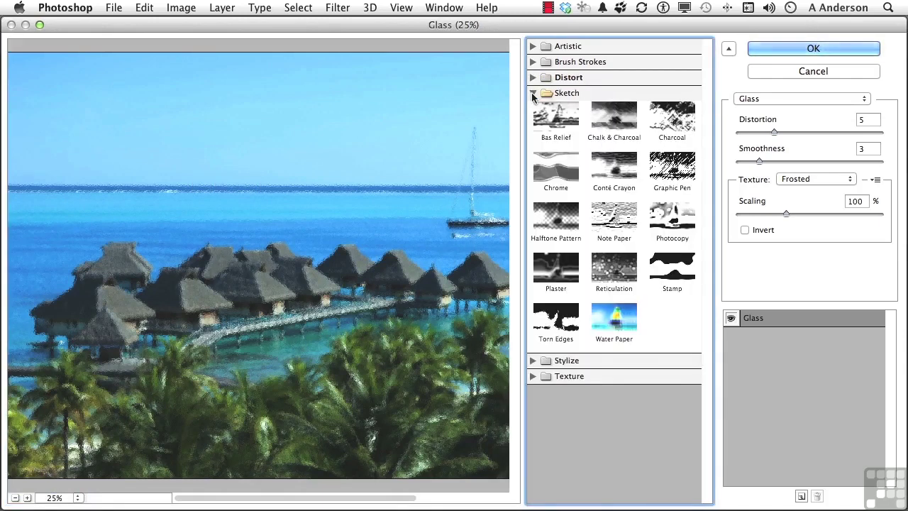
left_click(612, 122)
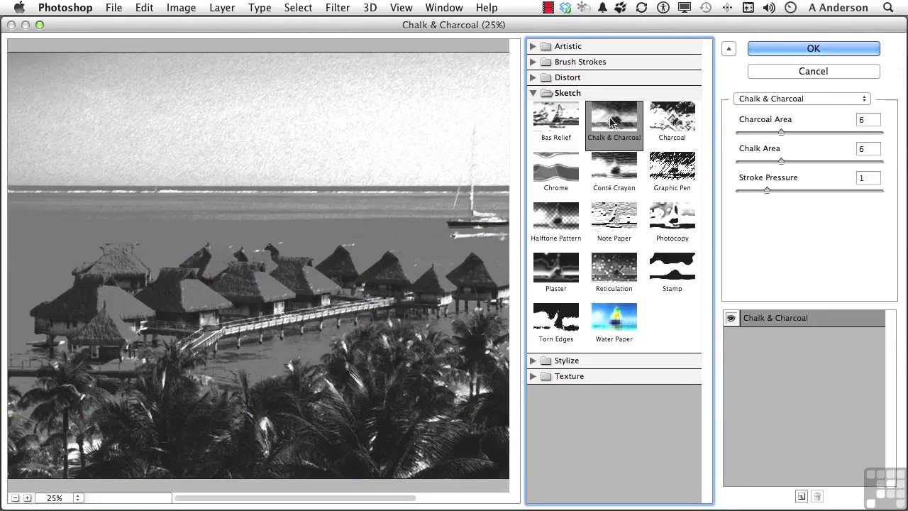
left_click(821, 50)
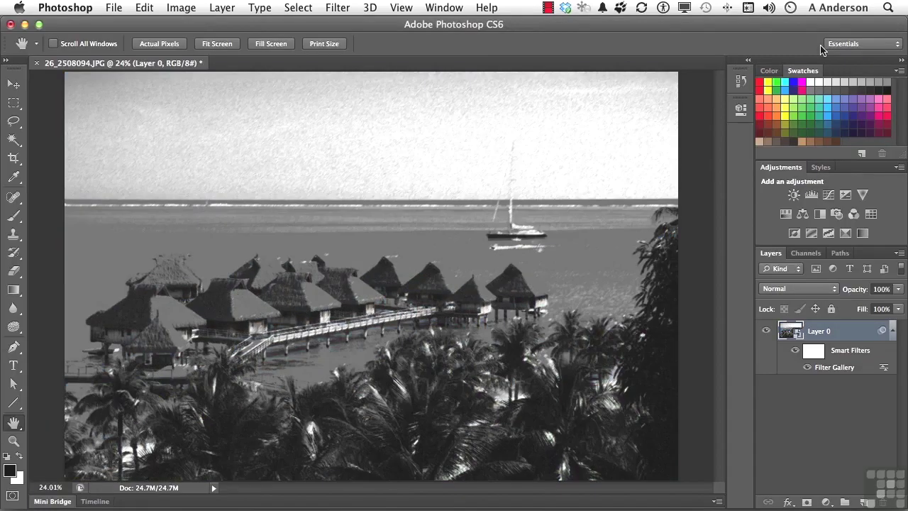
Step: Check whether the Fade command is available for the smart object, and set the Filter Gallery smart filter's blending opacity to 54%
left_click(146, 8)
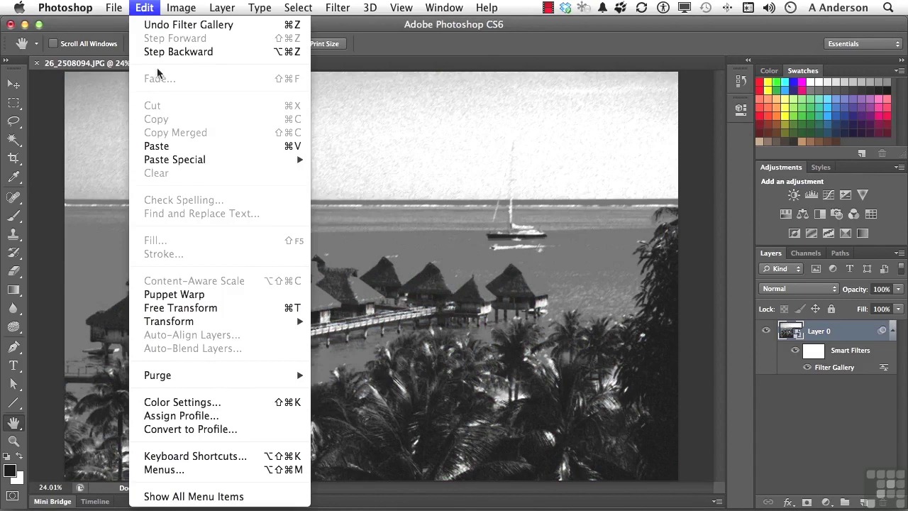
left_click(144, 11)
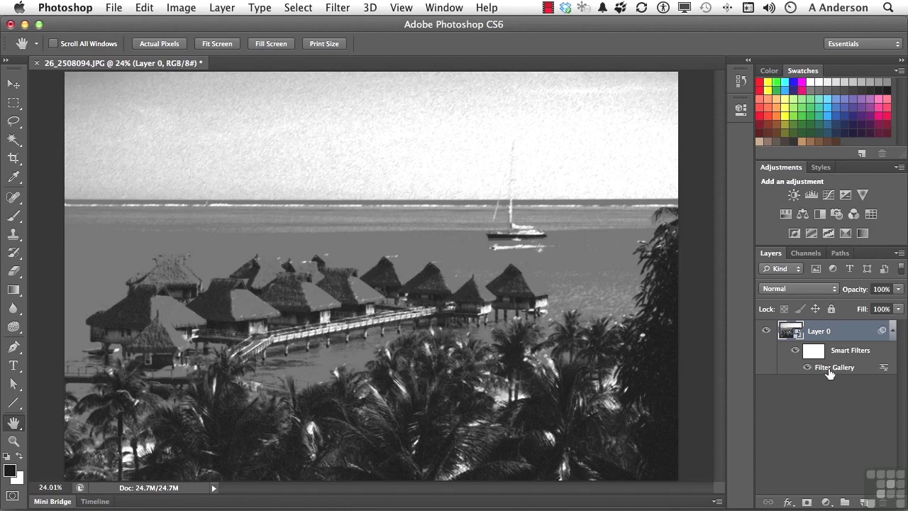
double_click(884, 370)
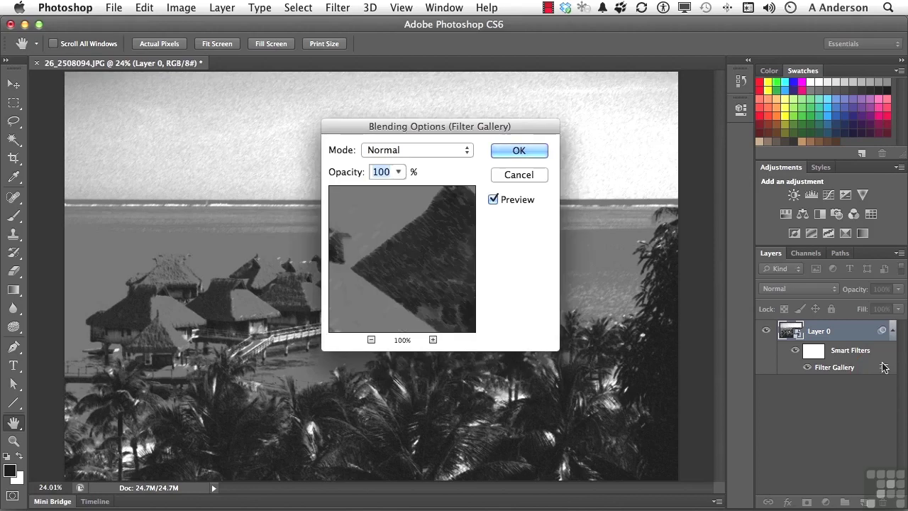
left_click(401, 171)
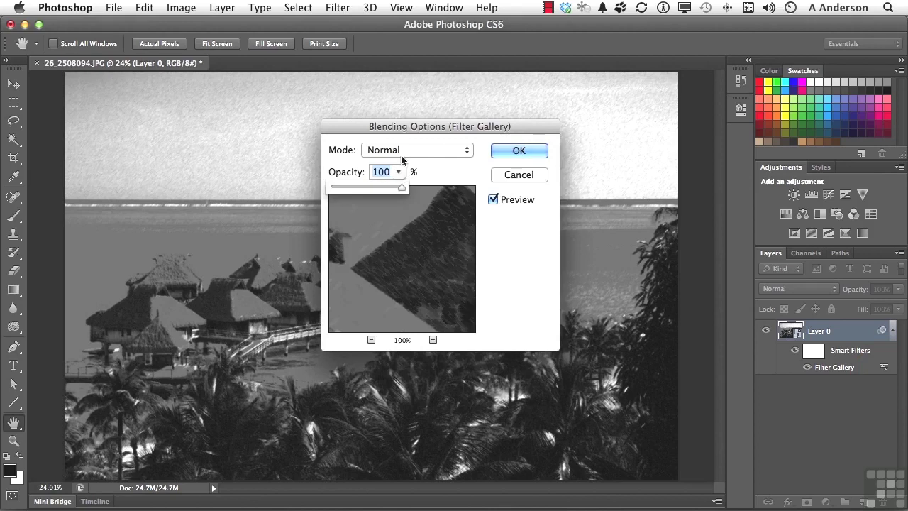
left_click_drag(406, 128, 527, 202)
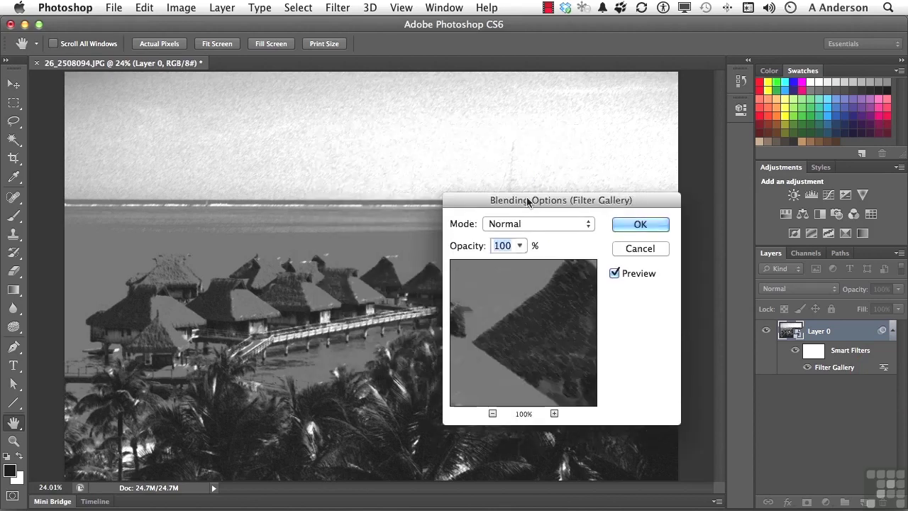
left_click_drag(527, 202, 532, 249)
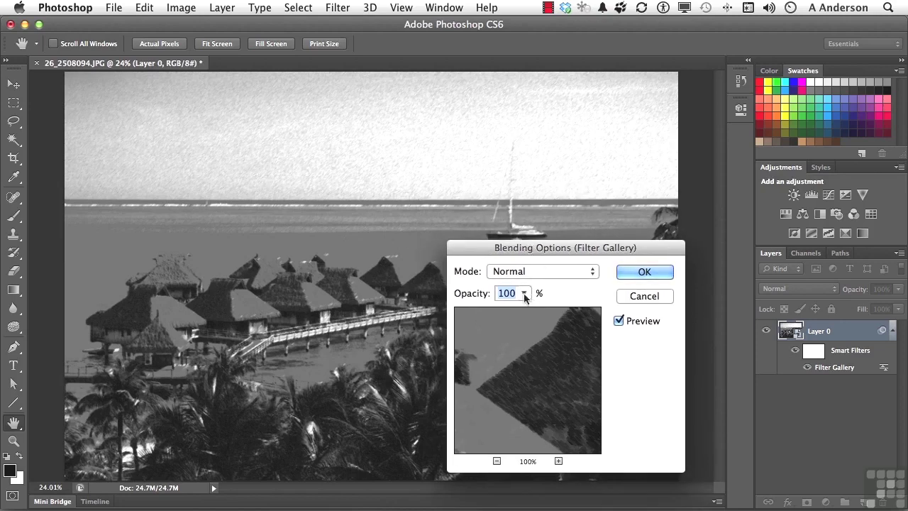
left_click(525, 293)
left_click_drag(526, 310, 495, 313)
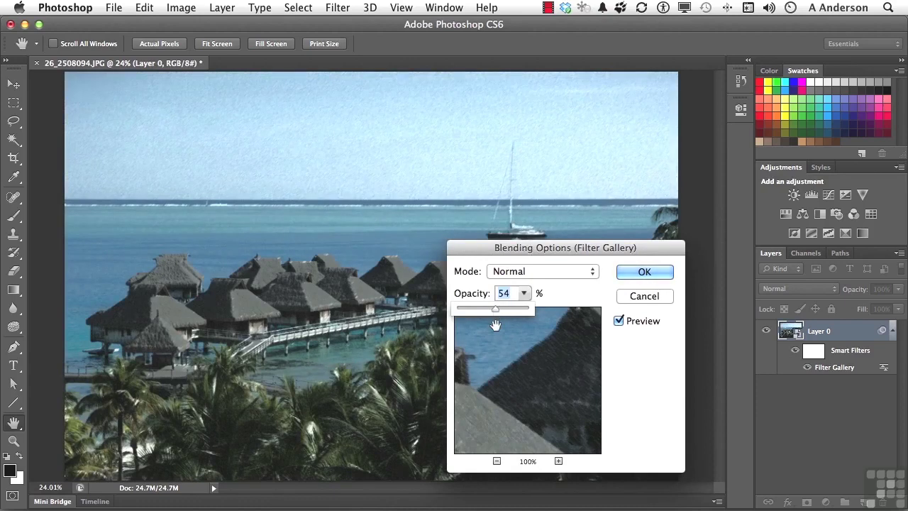
left_click(495, 319)
Step: Try the Darken blending mode for the Filter Gallery smart filter, settle on Lighten, and apply the blending options
left_click(533, 272)
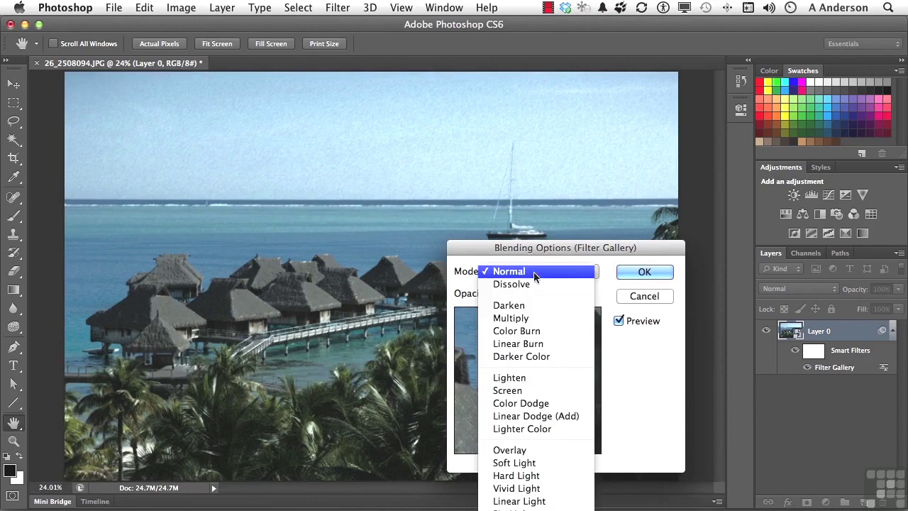
left_click(536, 306)
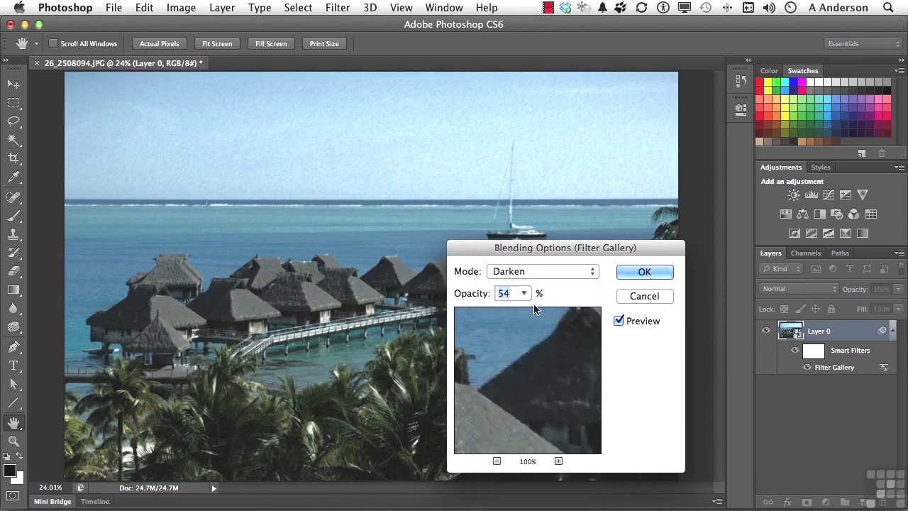
left_click(535, 271)
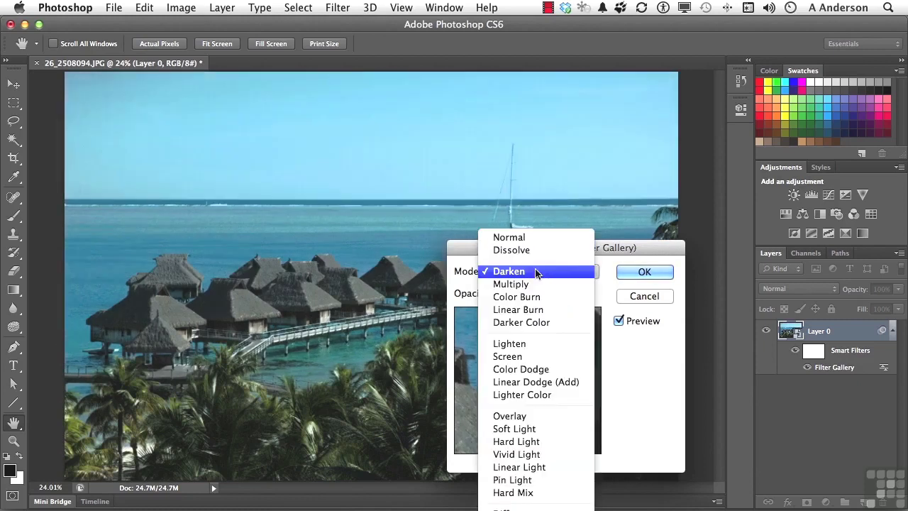
left_click(511, 343)
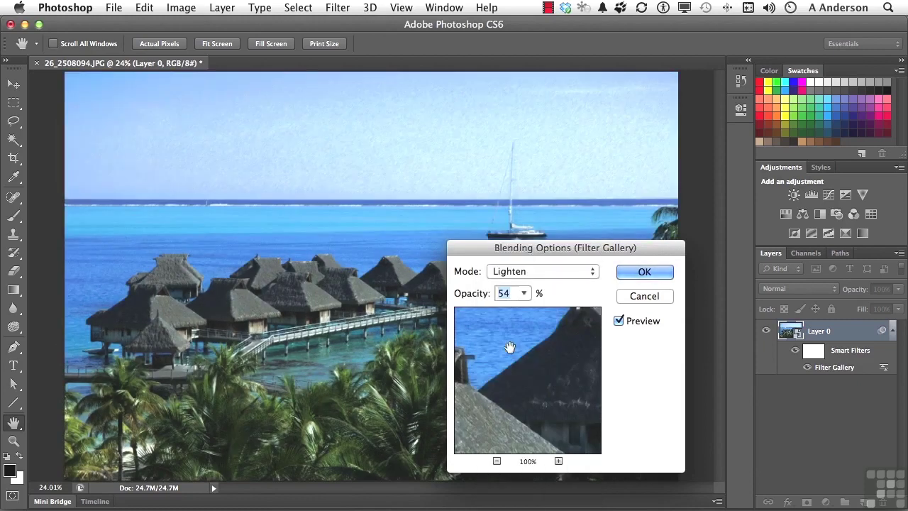
left_click(628, 272)
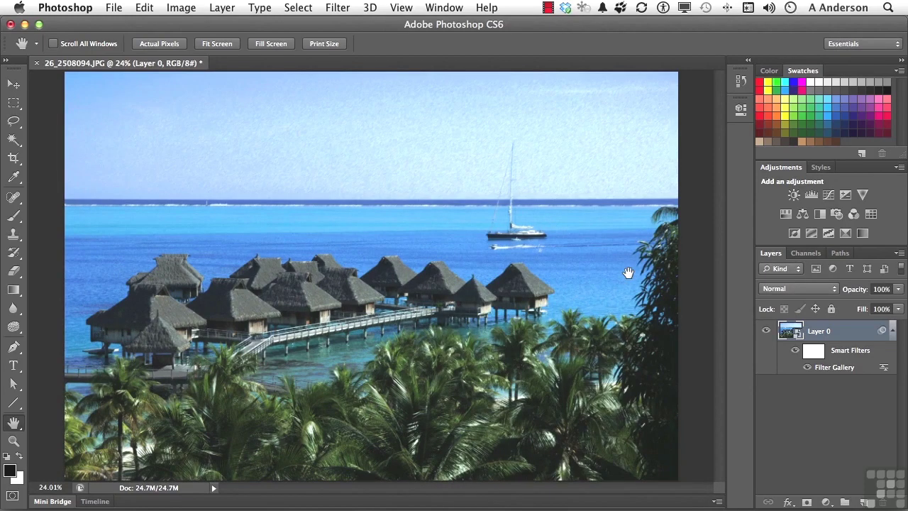